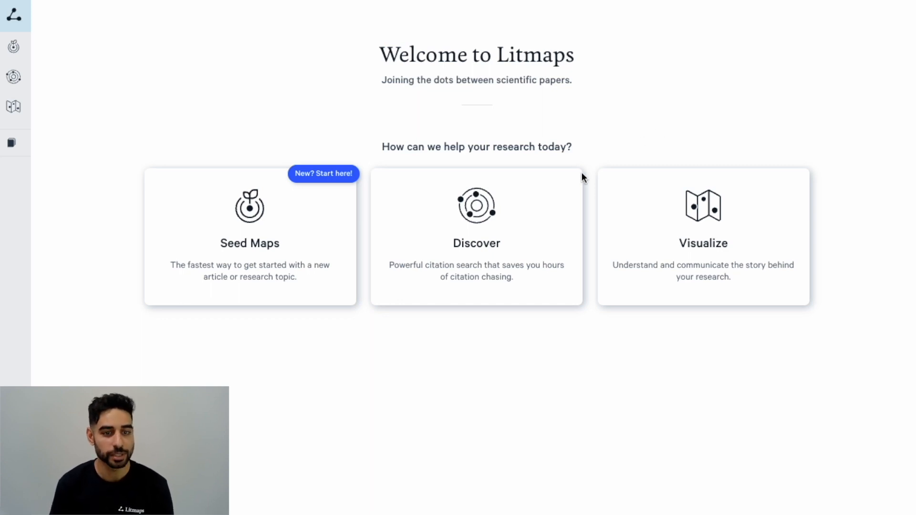
# - Start a new Discover search and import all articles from the "Technological unemployment" BibTeX file in Downloads as starting articles
pyautogui.click(534, 219)
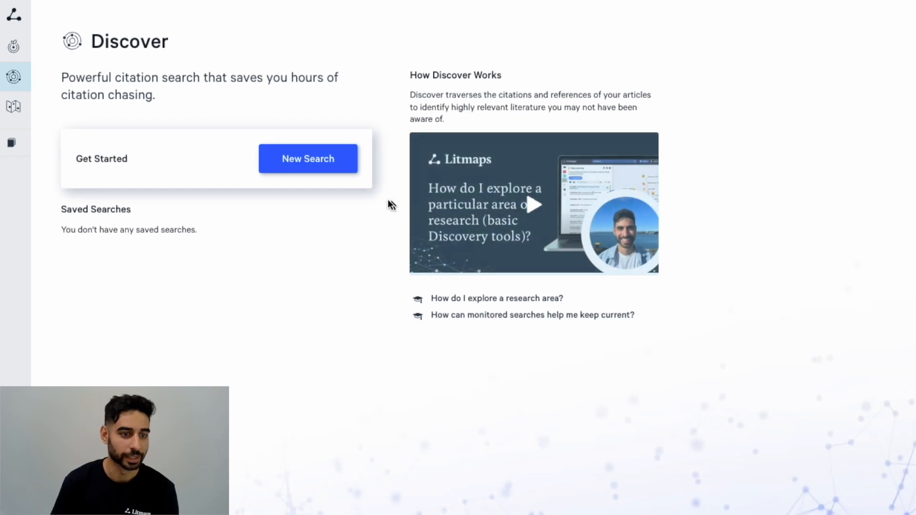
pyautogui.click(333, 166)
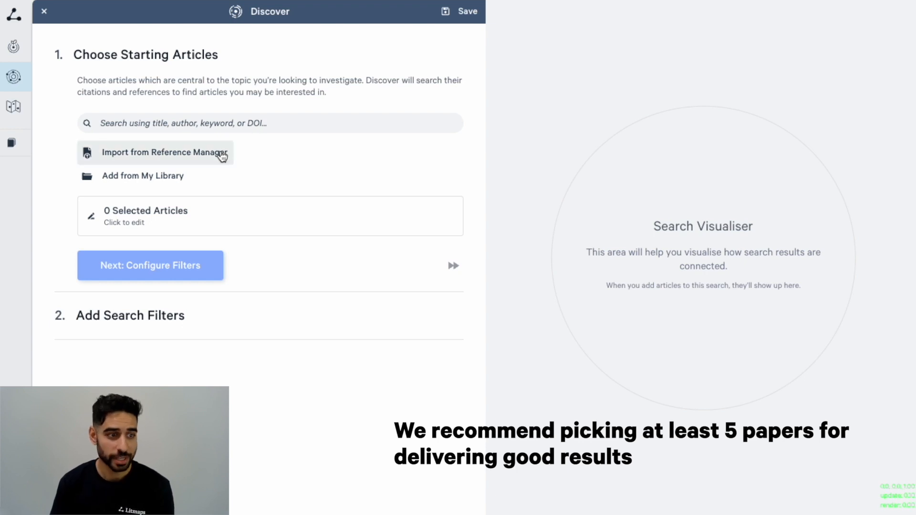
pyautogui.click(172, 161)
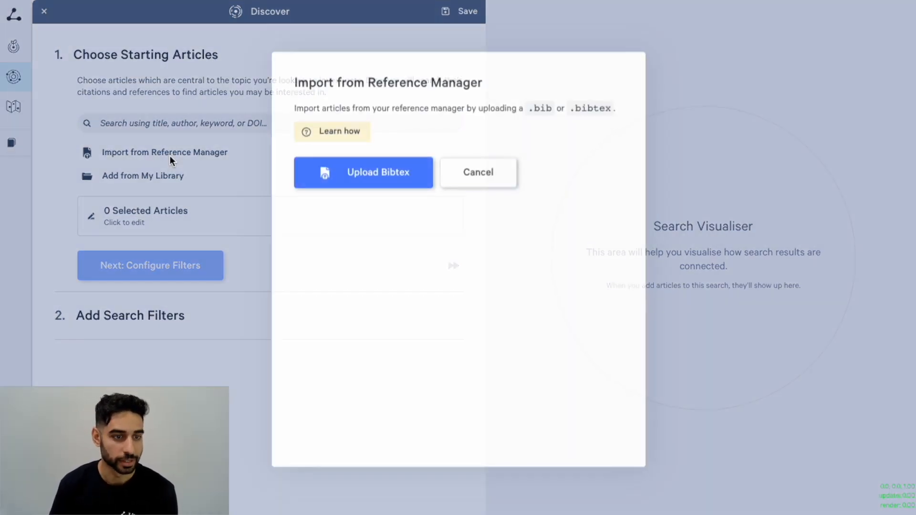
pyautogui.click(344, 172)
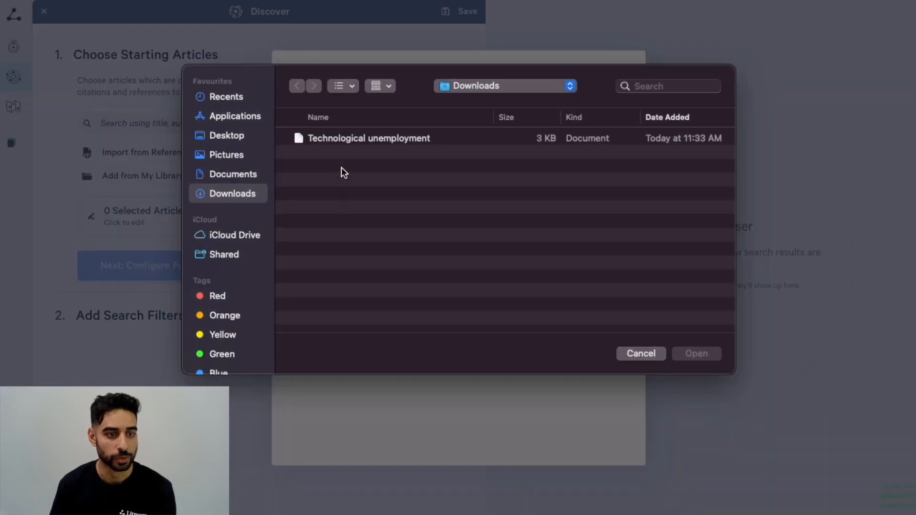
pyautogui.doubleClick(335, 138)
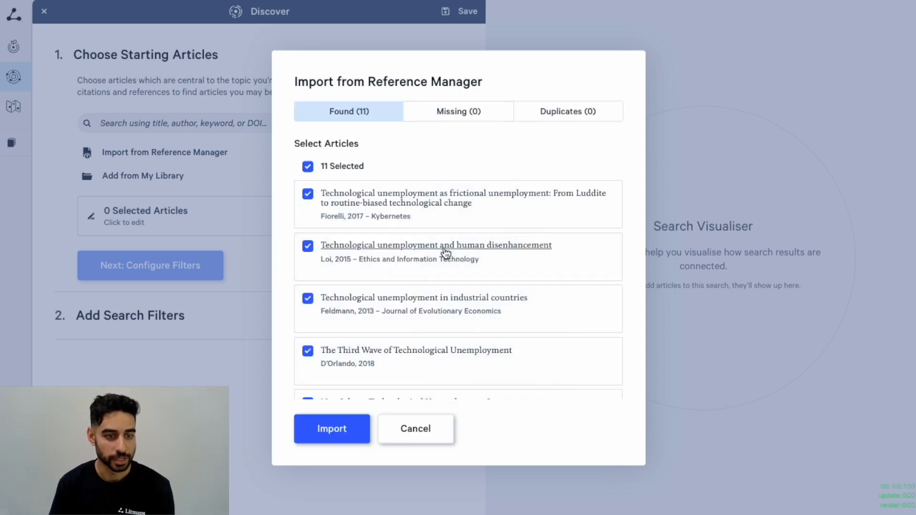
pyautogui.scroll(-5, 446, 252)
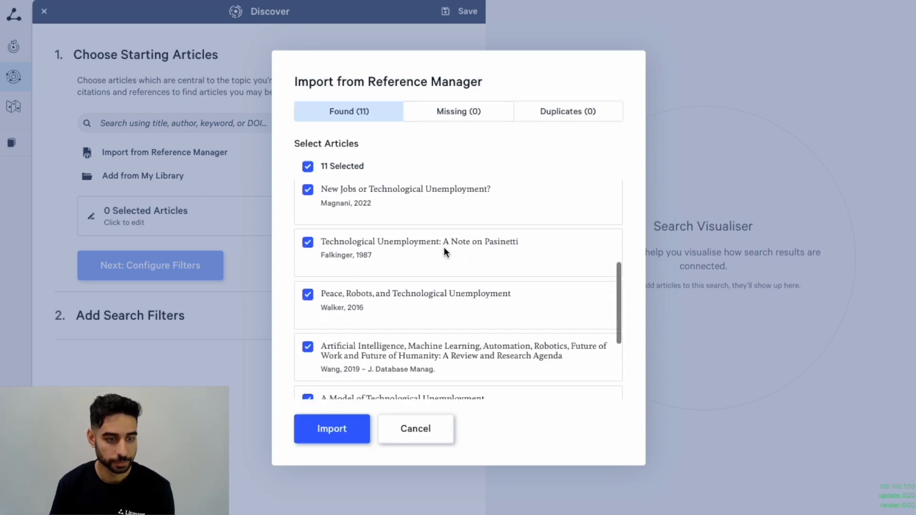
pyautogui.scroll(-3, 446, 252)
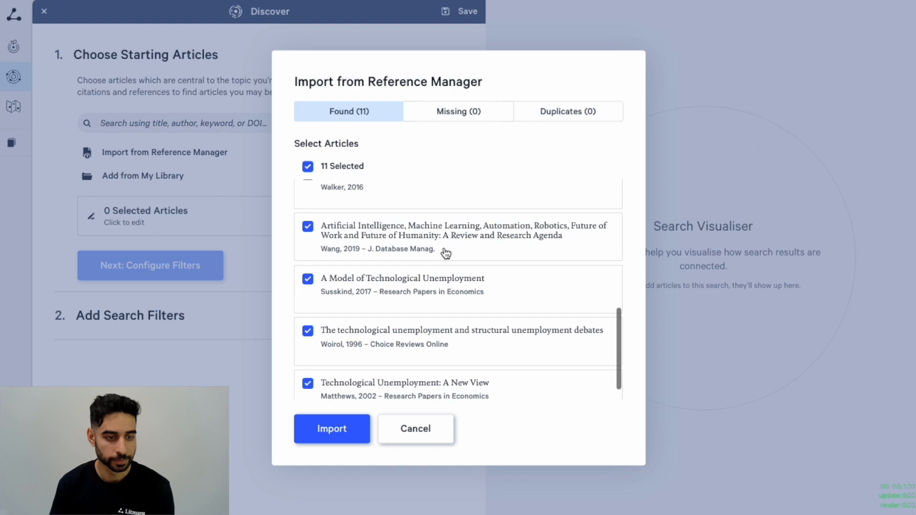
pyautogui.click(350, 433)
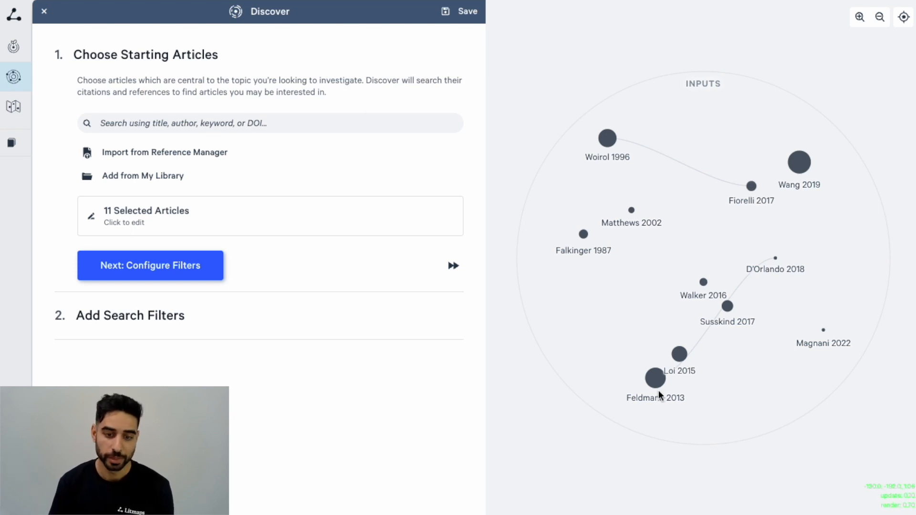
# - Set the search depth to 2° (citations of citations) and run the search on the starting articles
pyautogui.moveTo(657, 390)
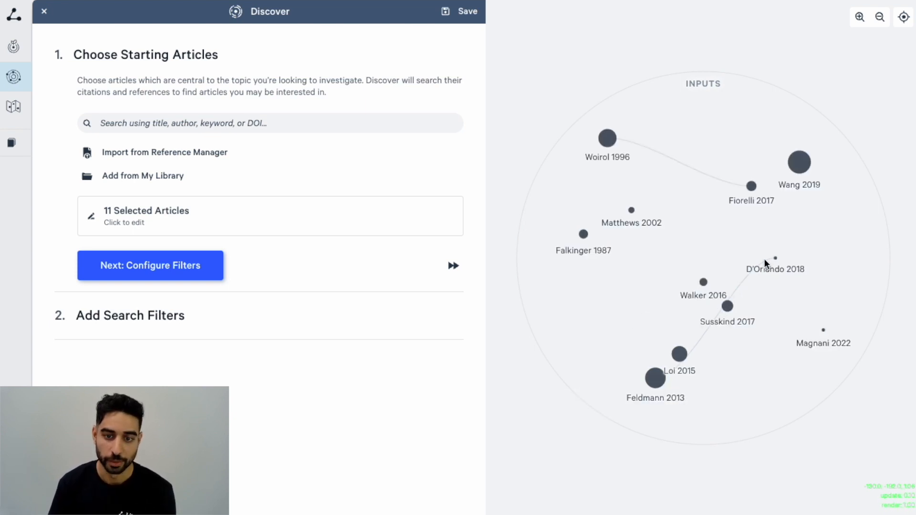
pyautogui.moveTo(776, 260)
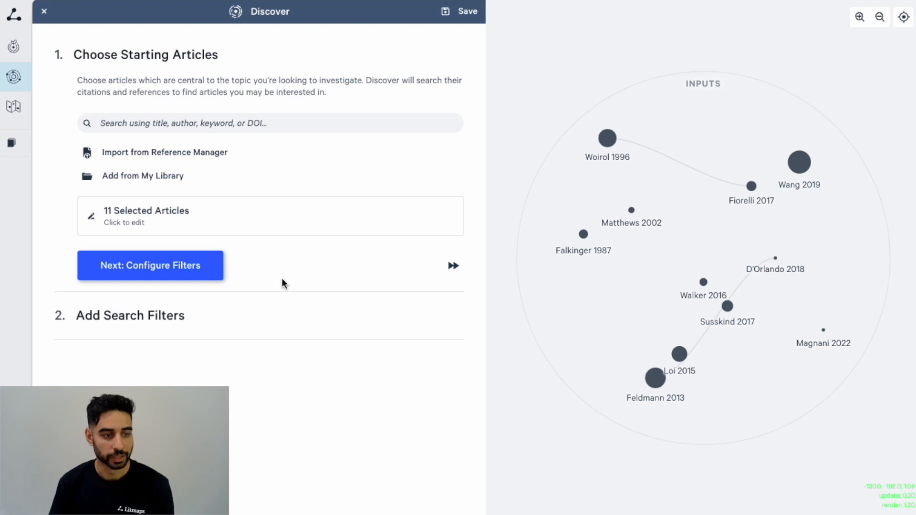
pyautogui.click(205, 273)
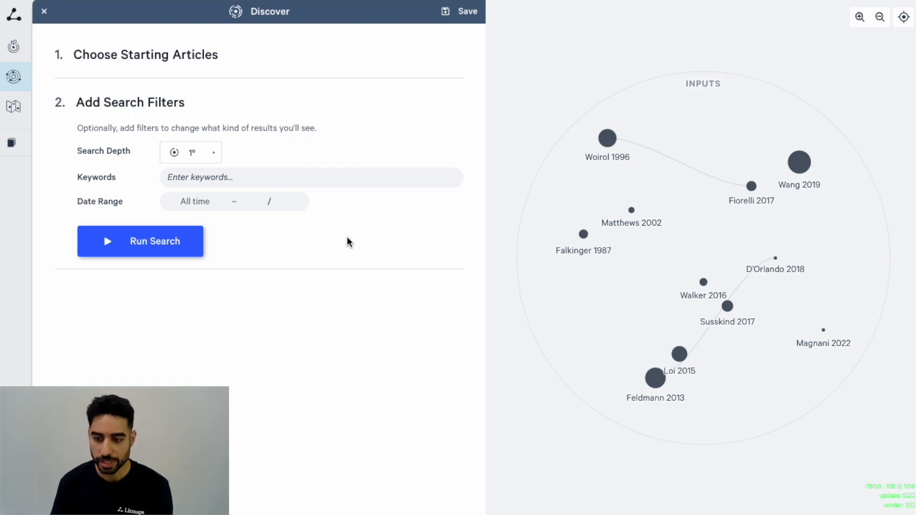
pyautogui.click(213, 162)
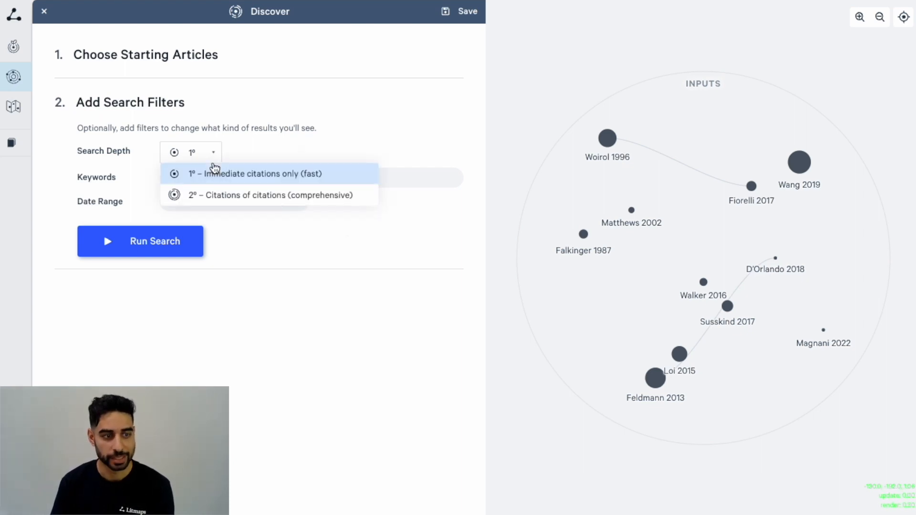
pyautogui.click(225, 196)
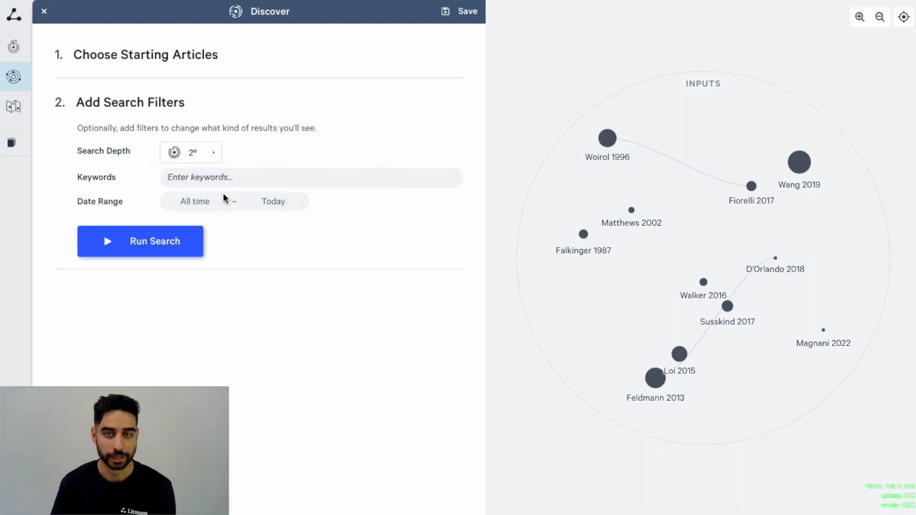
pyautogui.click(171, 246)
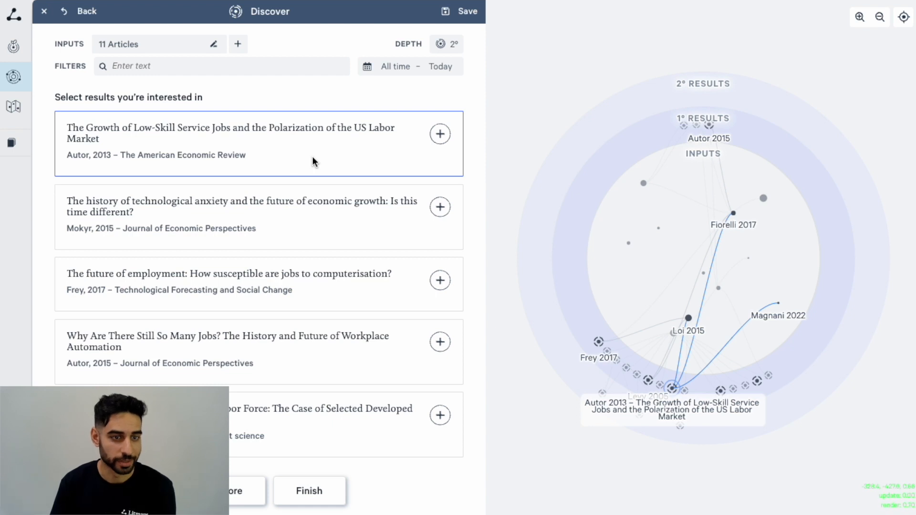
# - Add the first four results, from "The Growth of Low-Skill Service Jobs" to "Why Are There Still So Many Jobs?", to the inputs and search for more articles
pyautogui.click(435, 133)
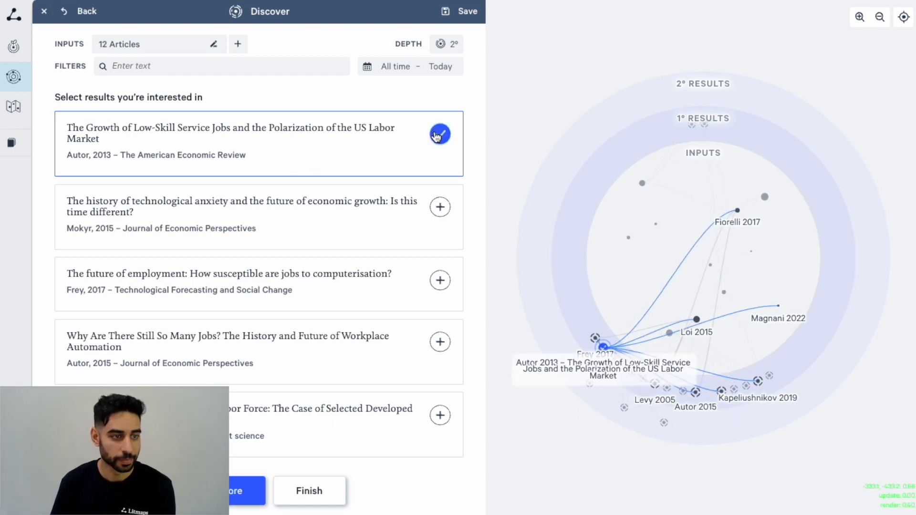
pyautogui.click(447, 210)
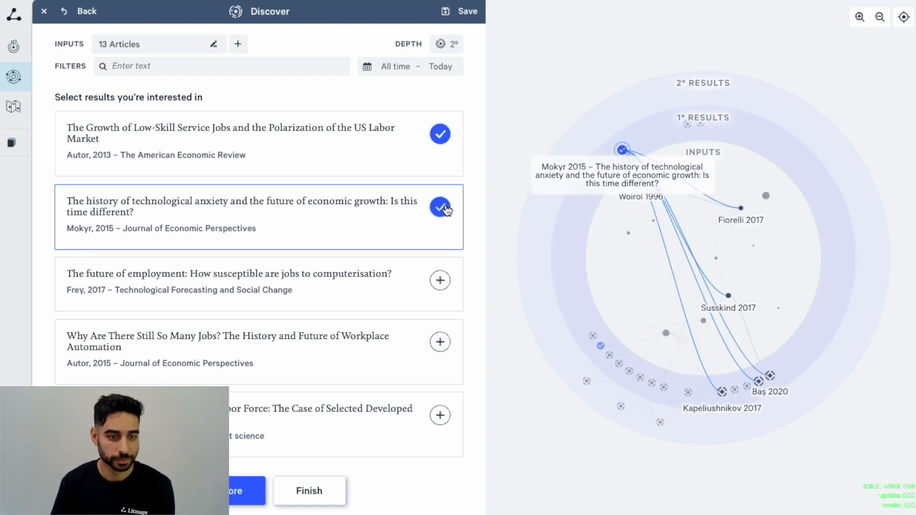
pyautogui.click(448, 281)
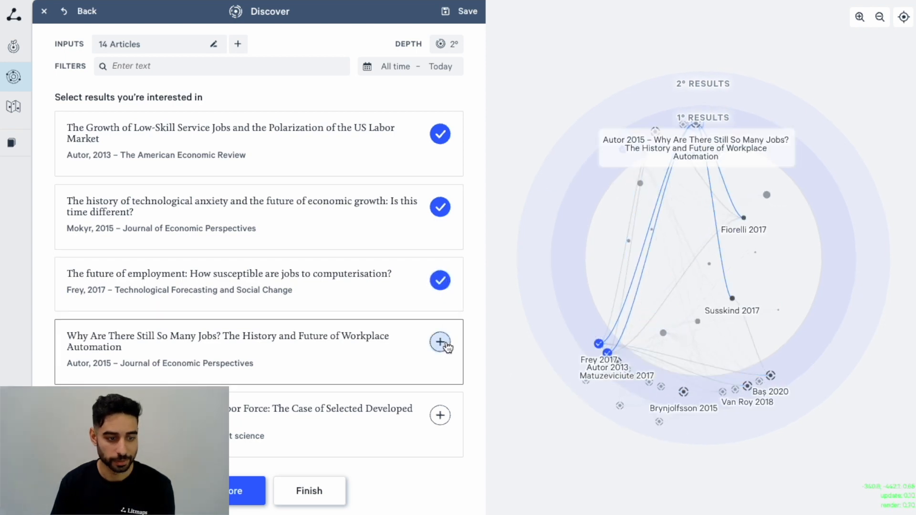
pyautogui.click(442, 343)
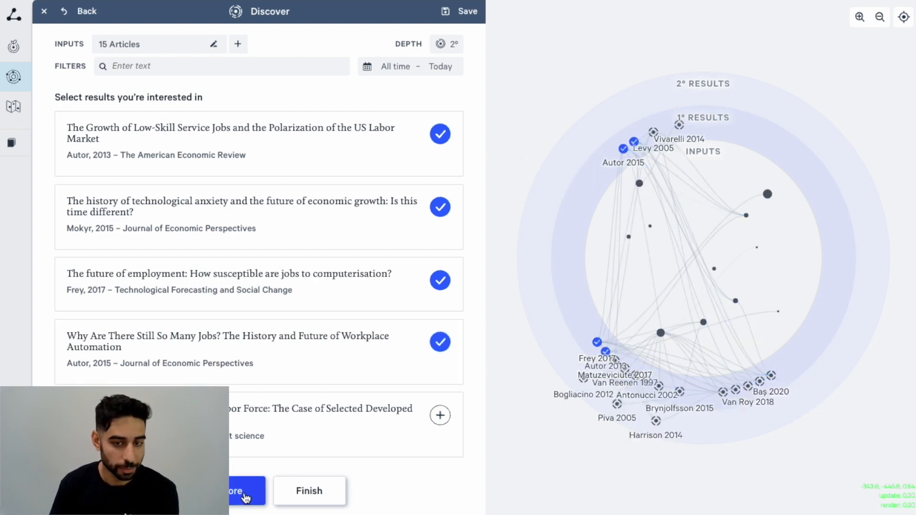
pyautogui.click(244, 492)
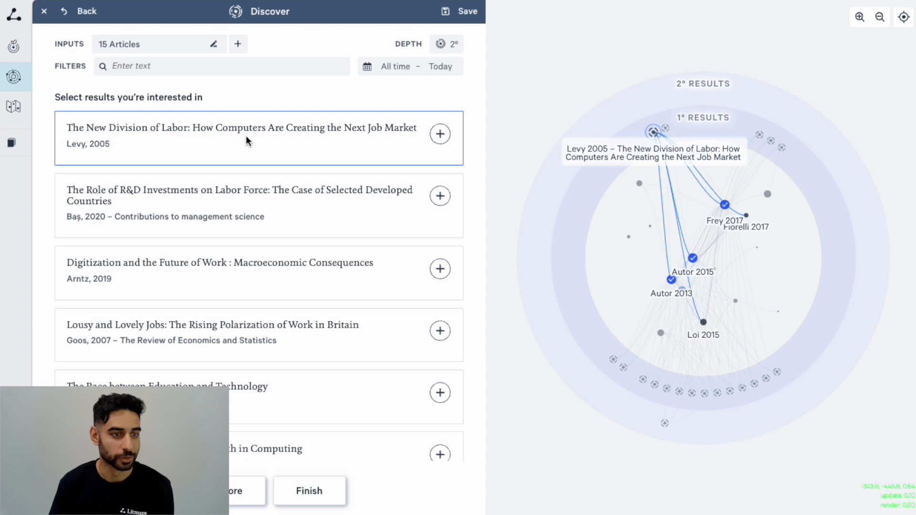
# - Add "The New Division of Labor", "The Role of R&D Investments on Labor Force" and "Digitization and the Future of Work" to the inputs and finish the search
pyautogui.click(435, 139)
pyautogui.click(440, 196)
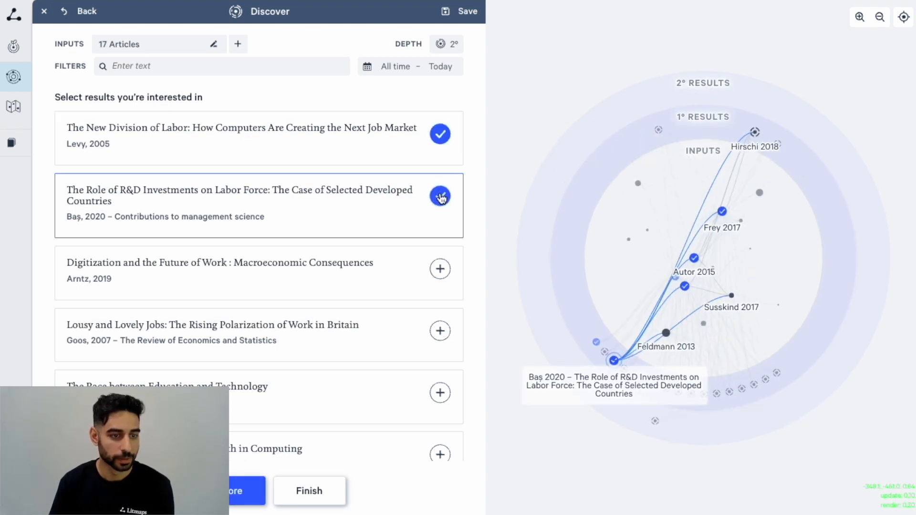
pyautogui.click(442, 268)
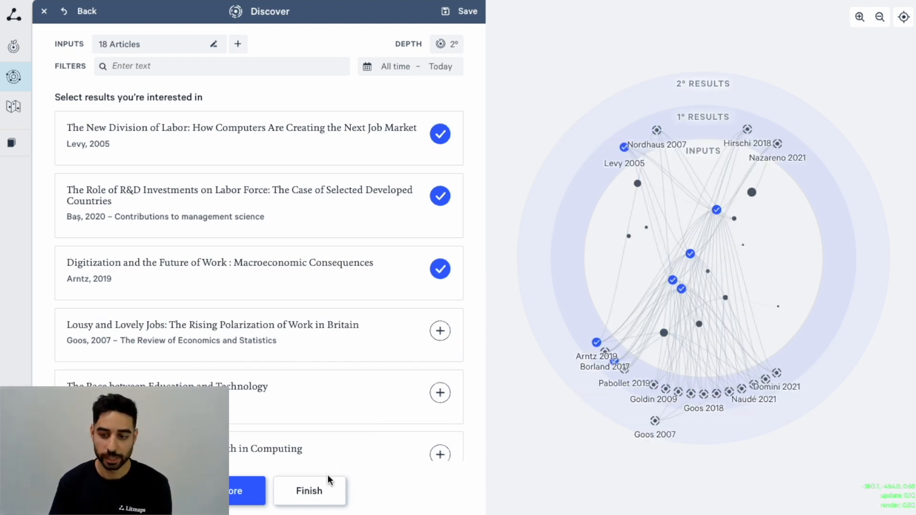
pyautogui.click(325, 487)
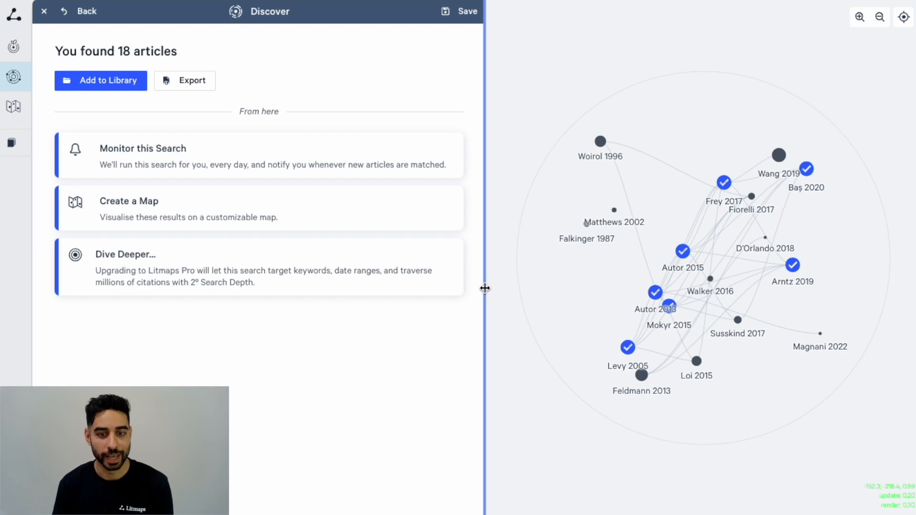
# - Add all 18 selected articles to the library in a new collection named "technological unemployment"
pyautogui.click(134, 82)
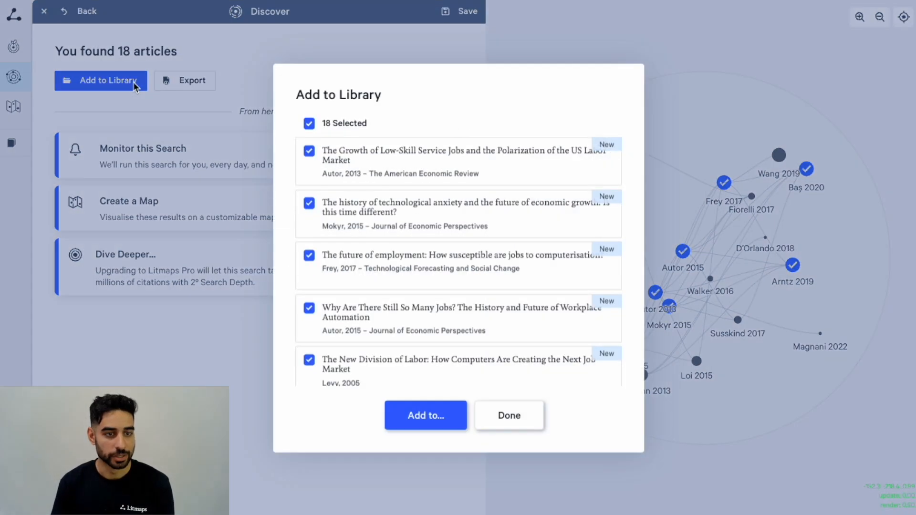
pyautogui.click(431, 414)
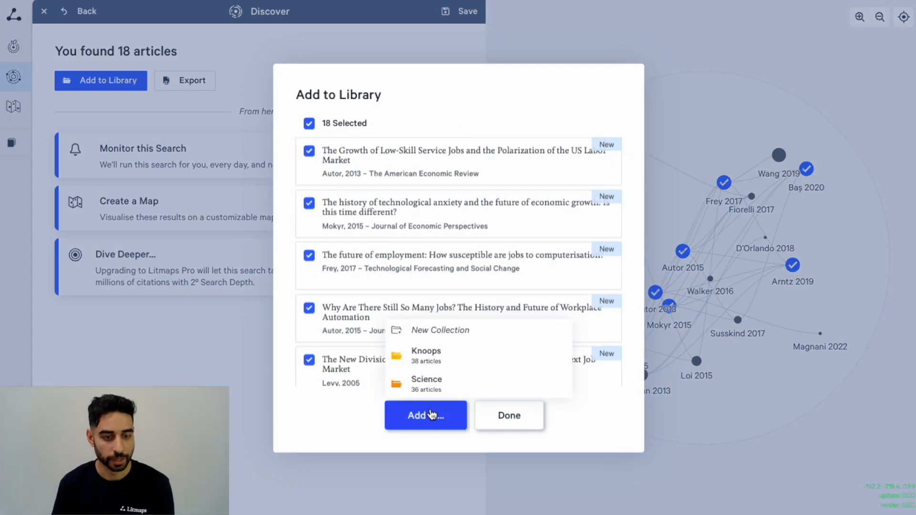
pyautogui.click(425, 335)
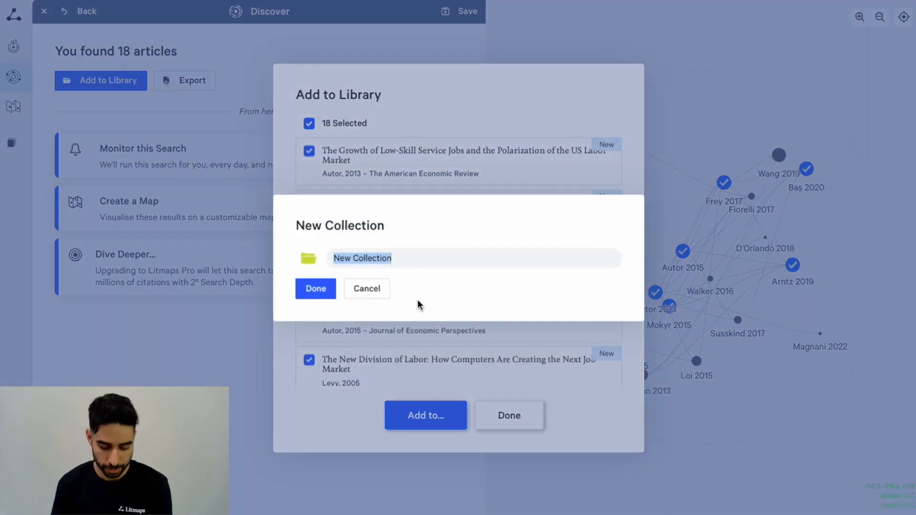
pyautogui.write('techn')
pyautogui.write('logi')
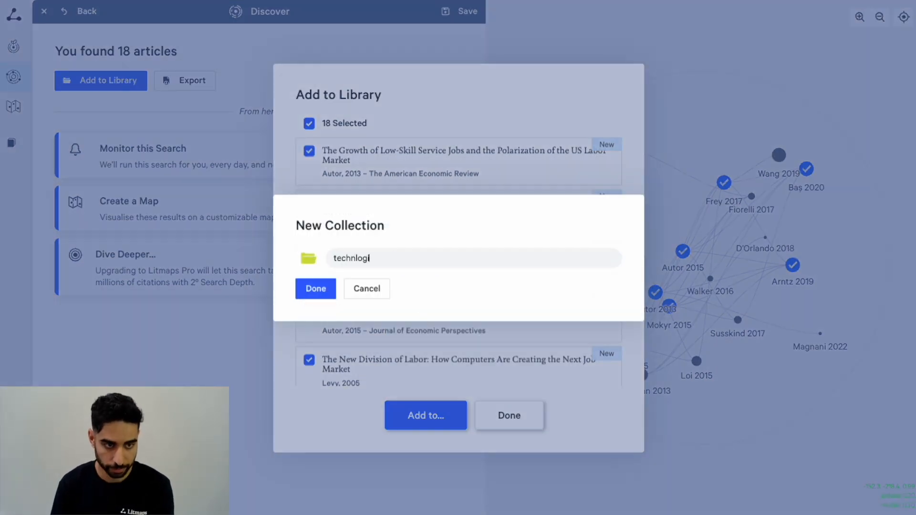
pyautogui.write('cal unemployment')
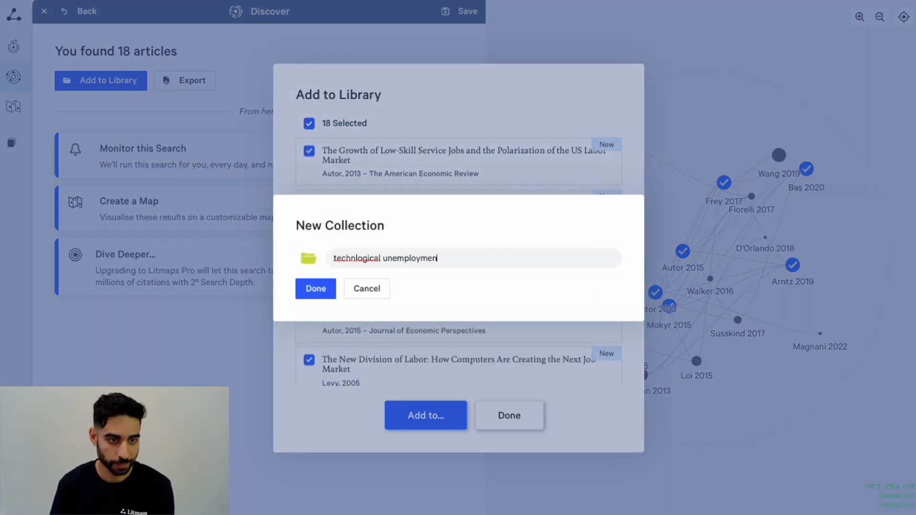
pyautogui.click(351, 258)
pyautogui.write('o')
pyautogui.click(322, 292)
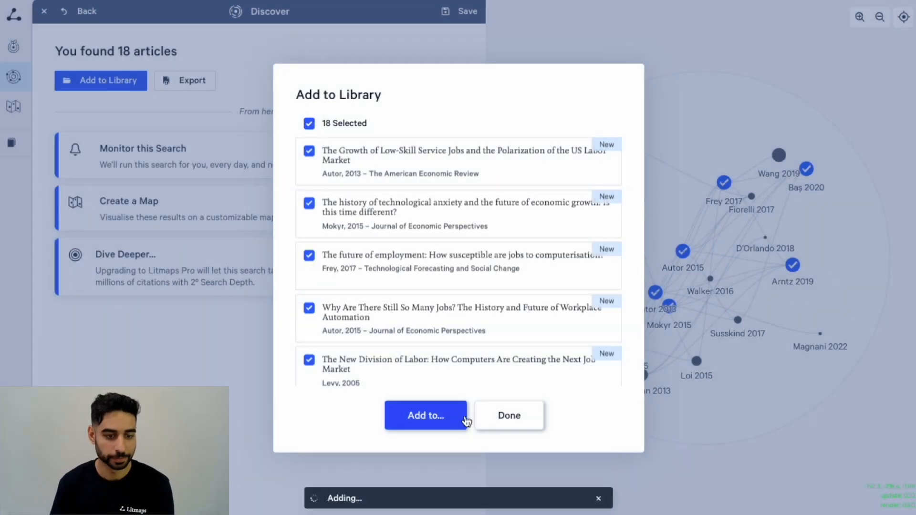
pyautogui.click(506, 425)
# - Look at the format options for exporting the found articles and close the export without downloading
pyautogui.click(204, 93)
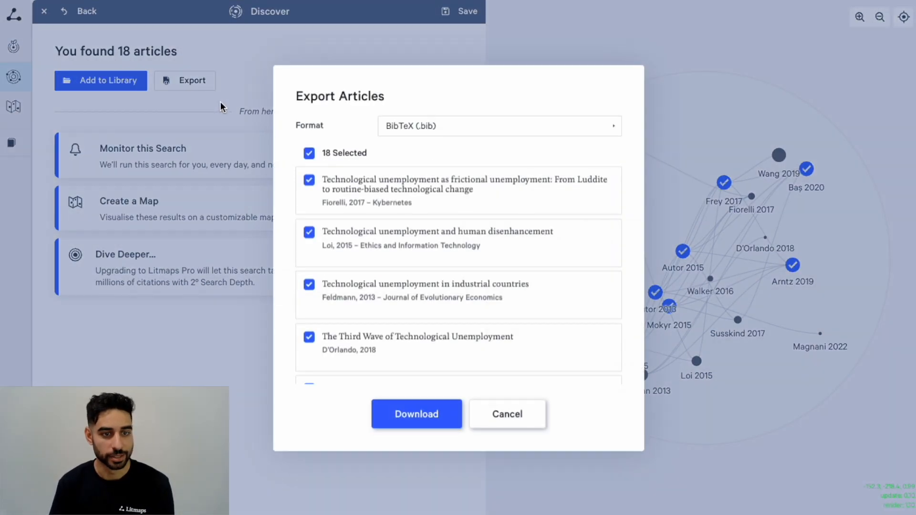
pyautogui.click(423, 133)
pyautogui.click(502, 420)
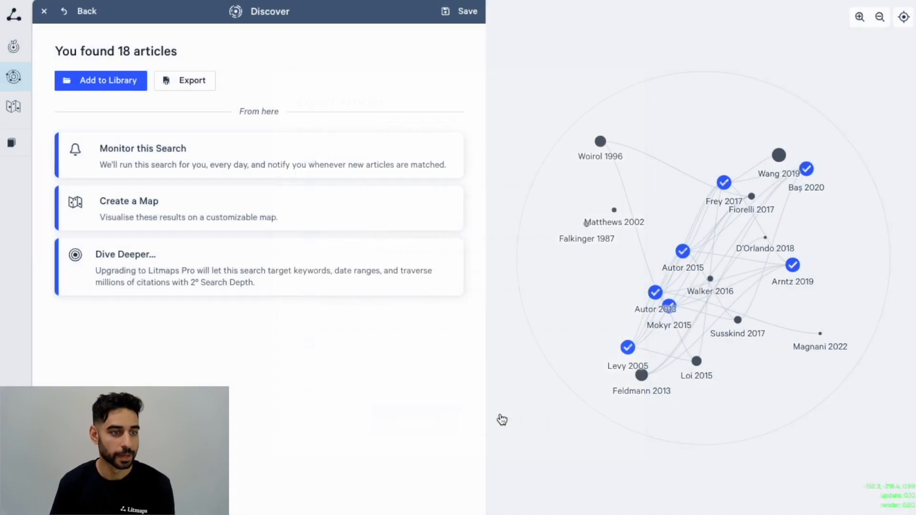